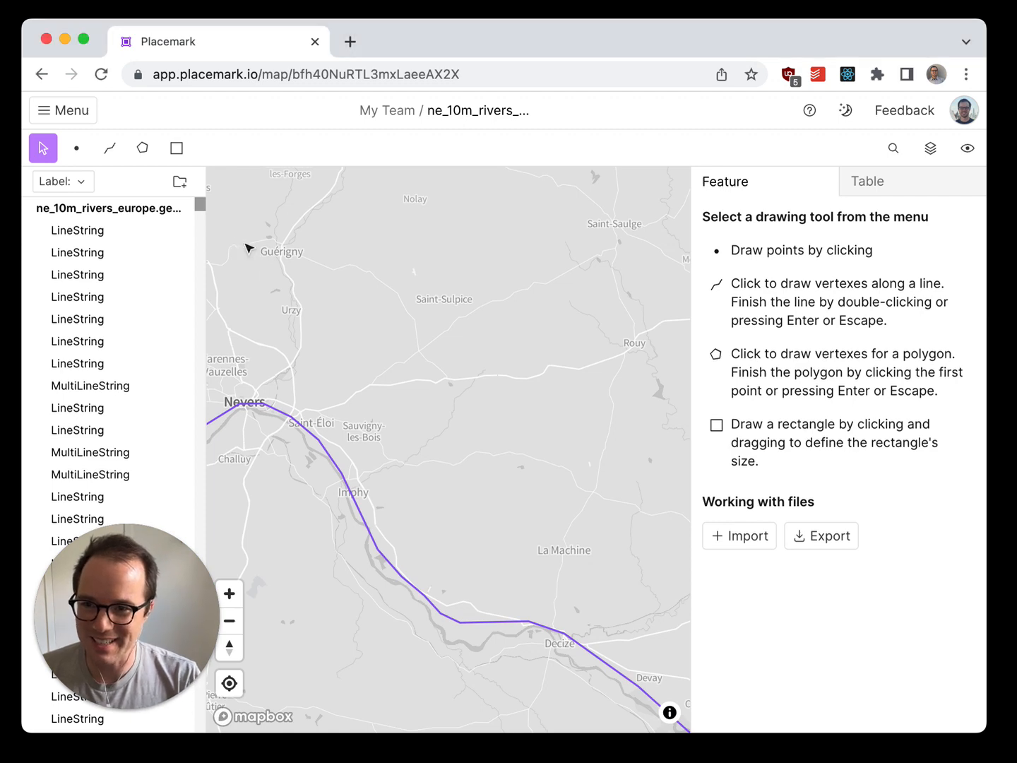
Step: Label the features by their name property and look through the labelled feature list
left_click(247, 245)
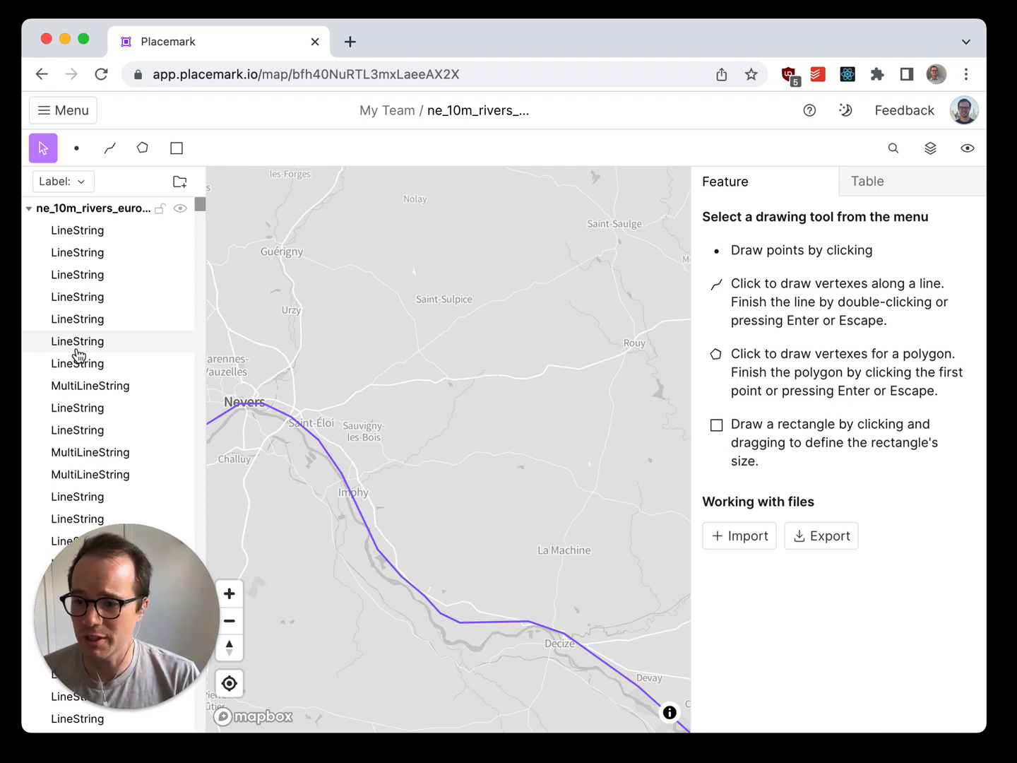
left_click(68, 183)
left_click(120, 267)
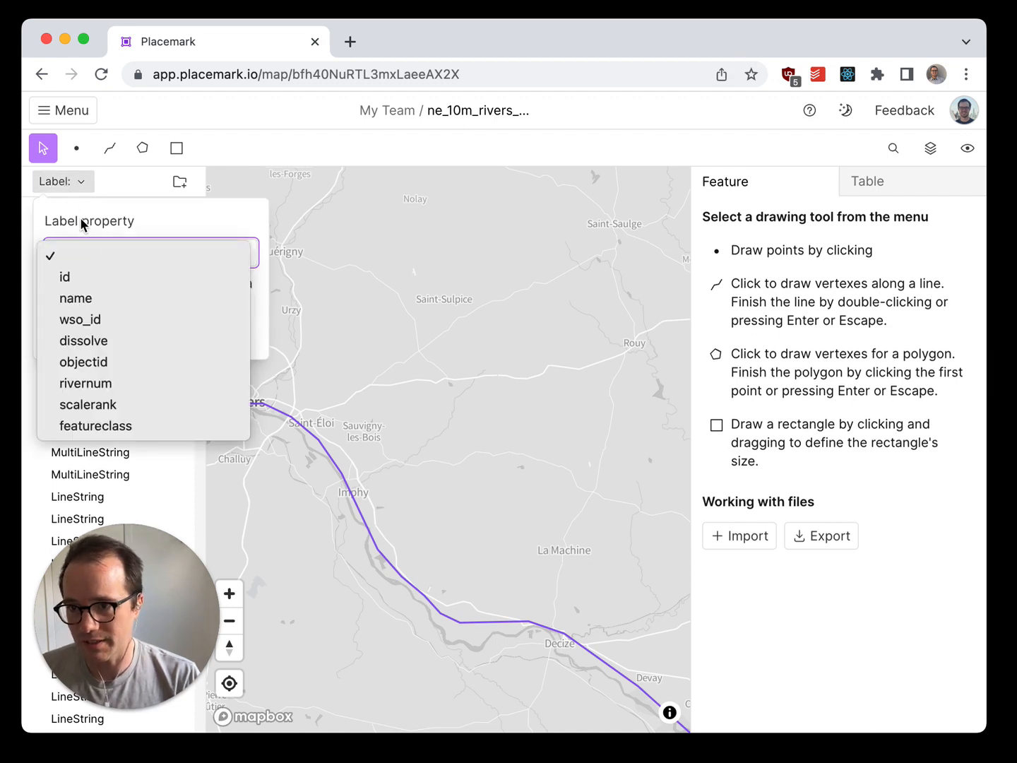
left_click(121, 301)
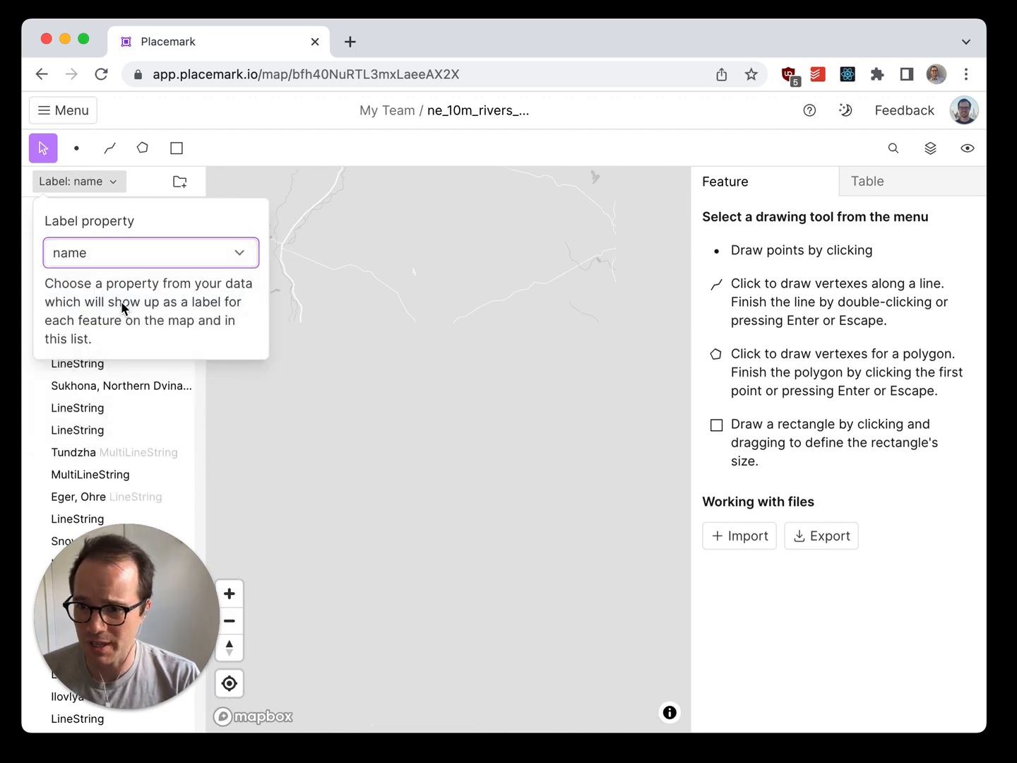
left_click(435, 312)
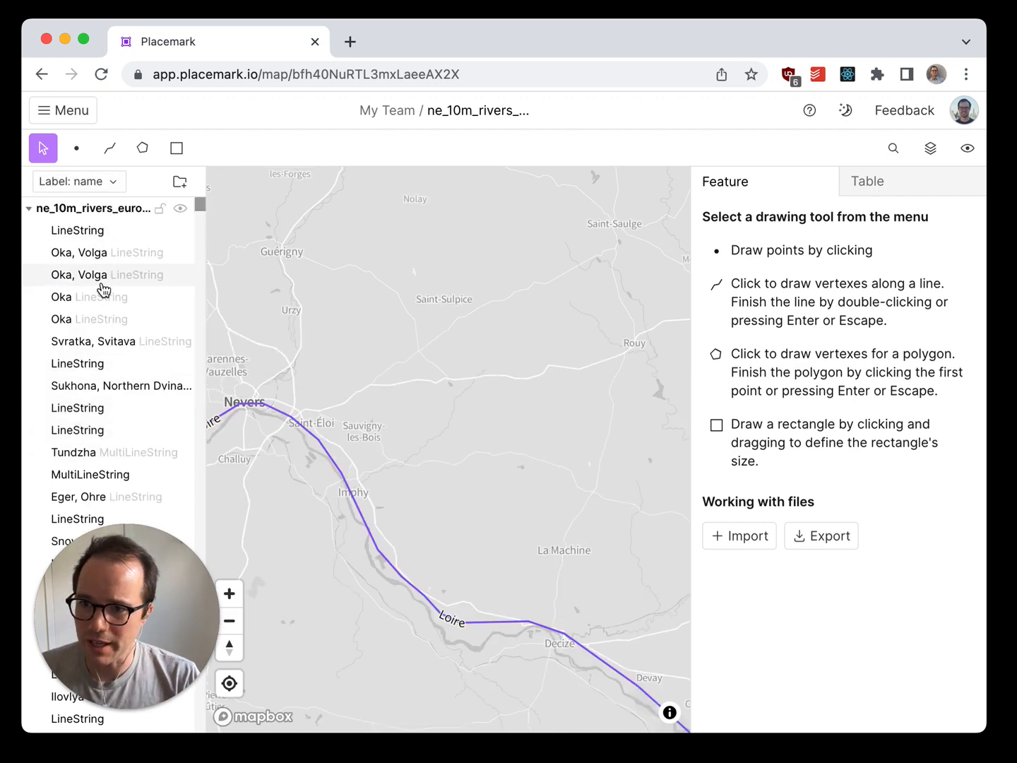
scroll(106, 378, "down", 5)
scroll(106, 374, "down", 15)
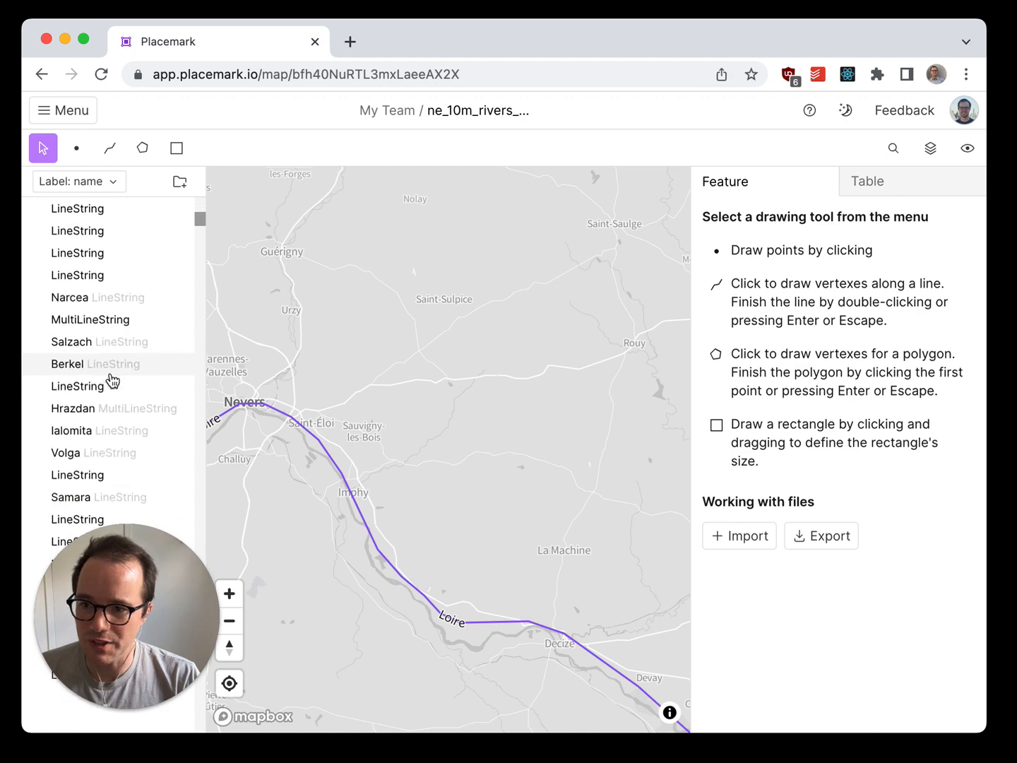
scroll(144, 334, "up", 20)
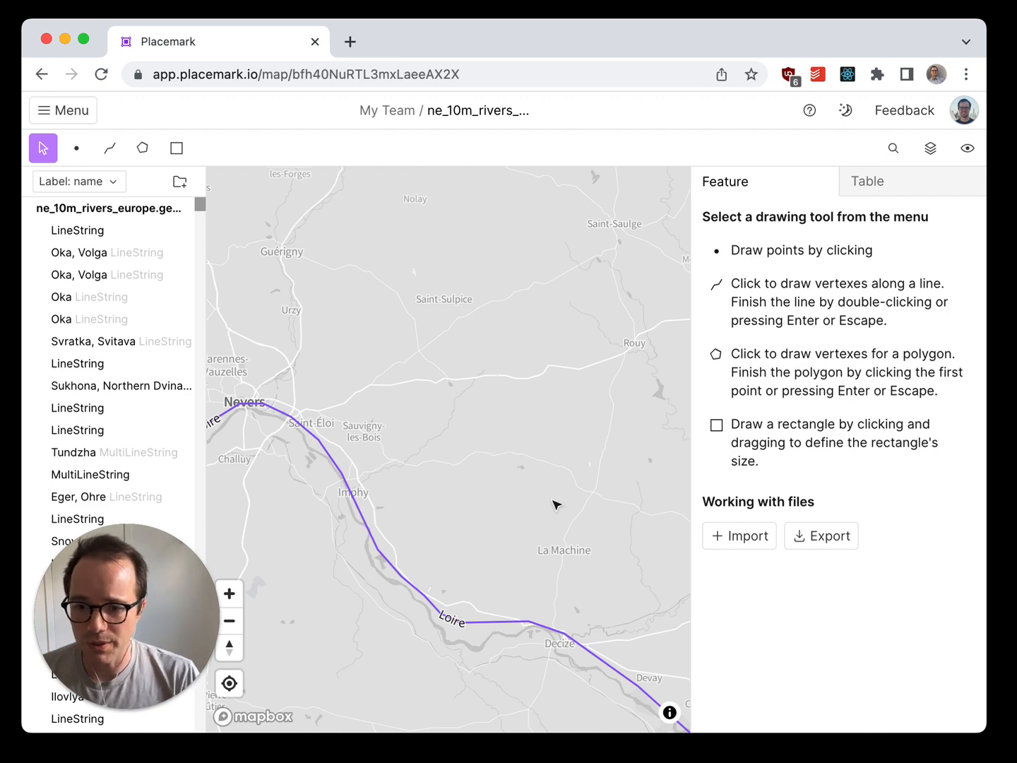
Step: Add a point feature on the map at Cercy-la-Tour
left_click_drag(507, 542, 471, 472)
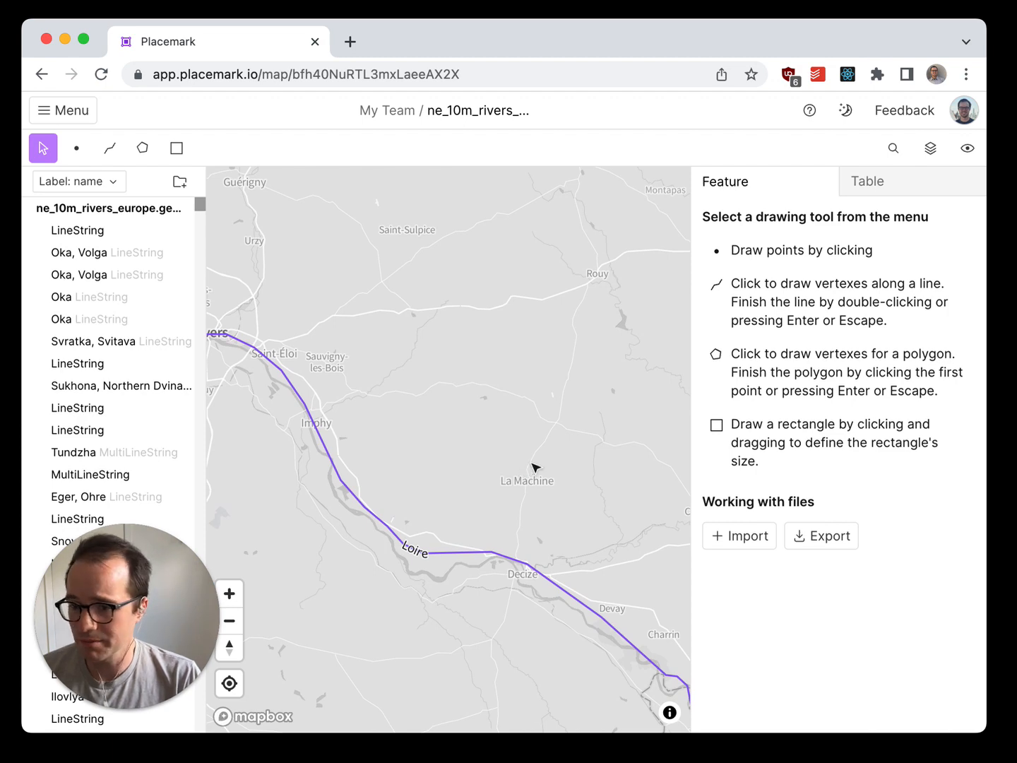
left_click_drag(619, 510, 527, 385)
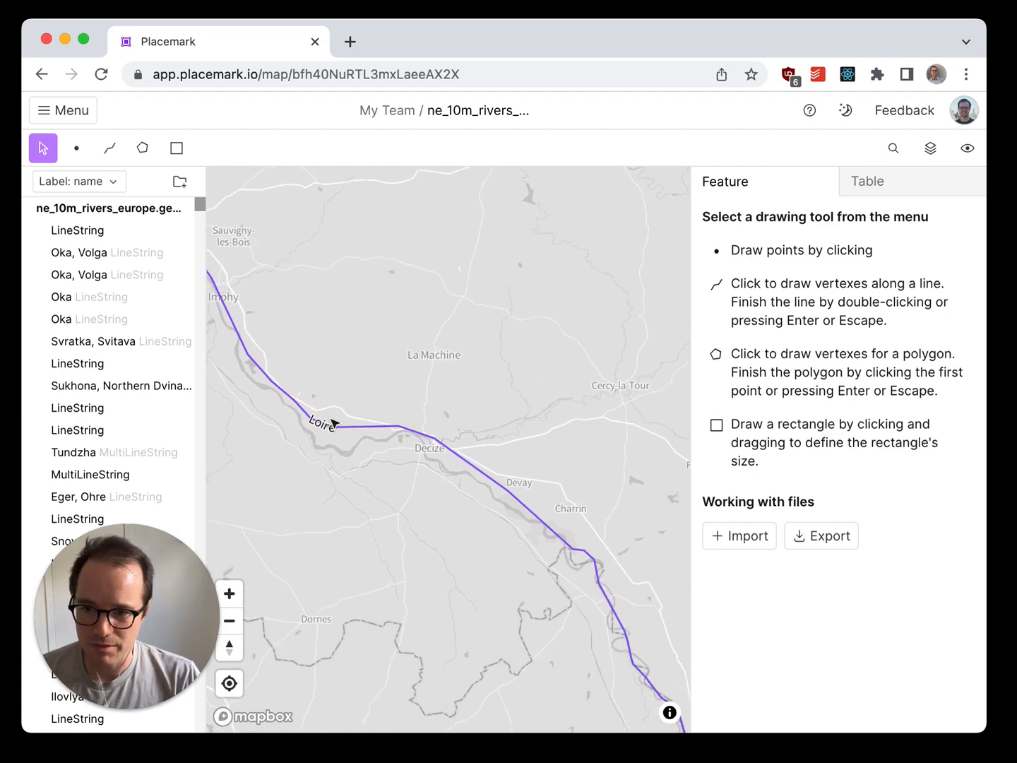
left_click_drag(417, 522, 293, 463)
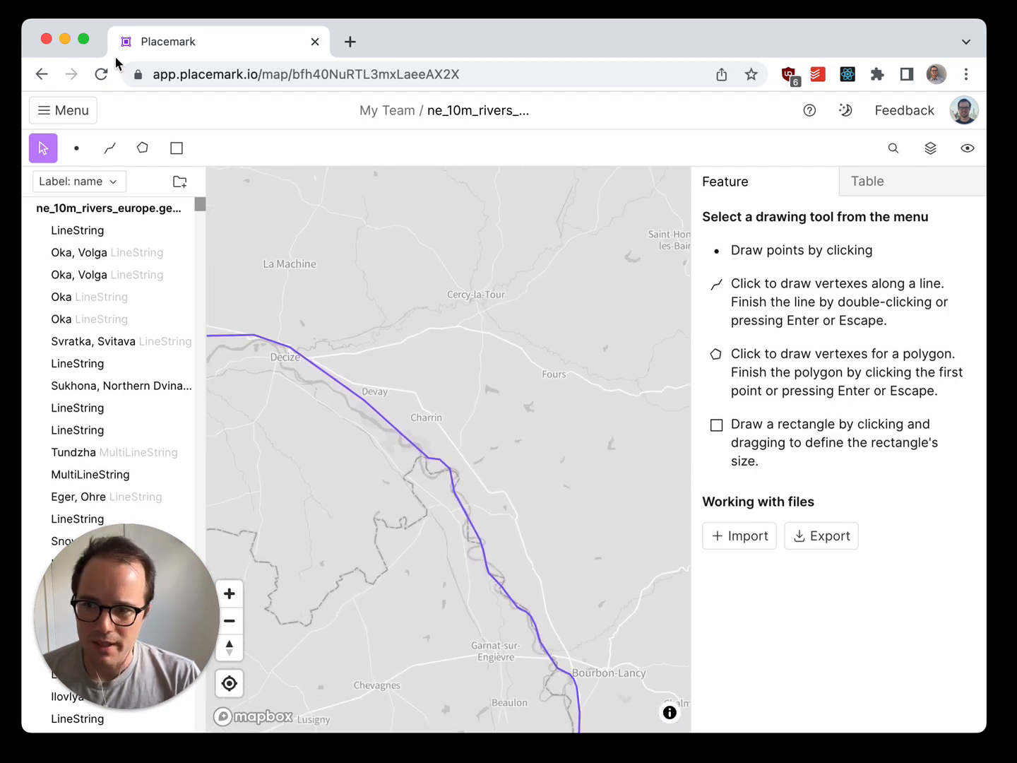
left_click(76, 148)
left_click(495, 286)
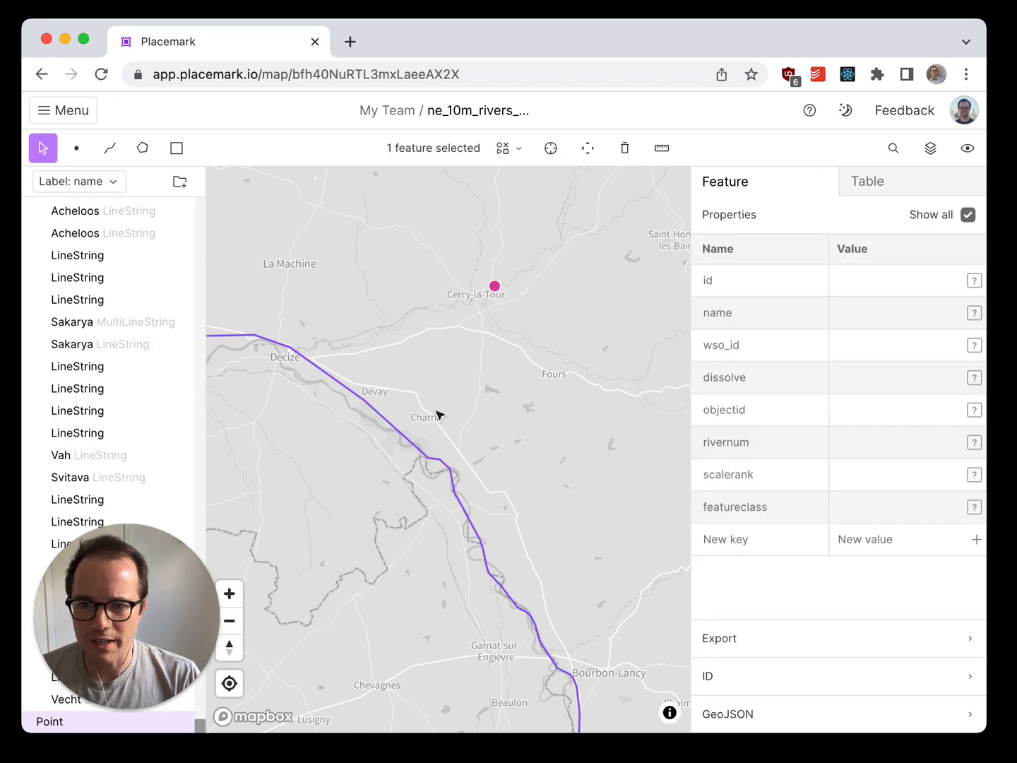
Step: Set the new point's name to "Fours" and move it onto the town of Fours on the map
left_click(888, 316)
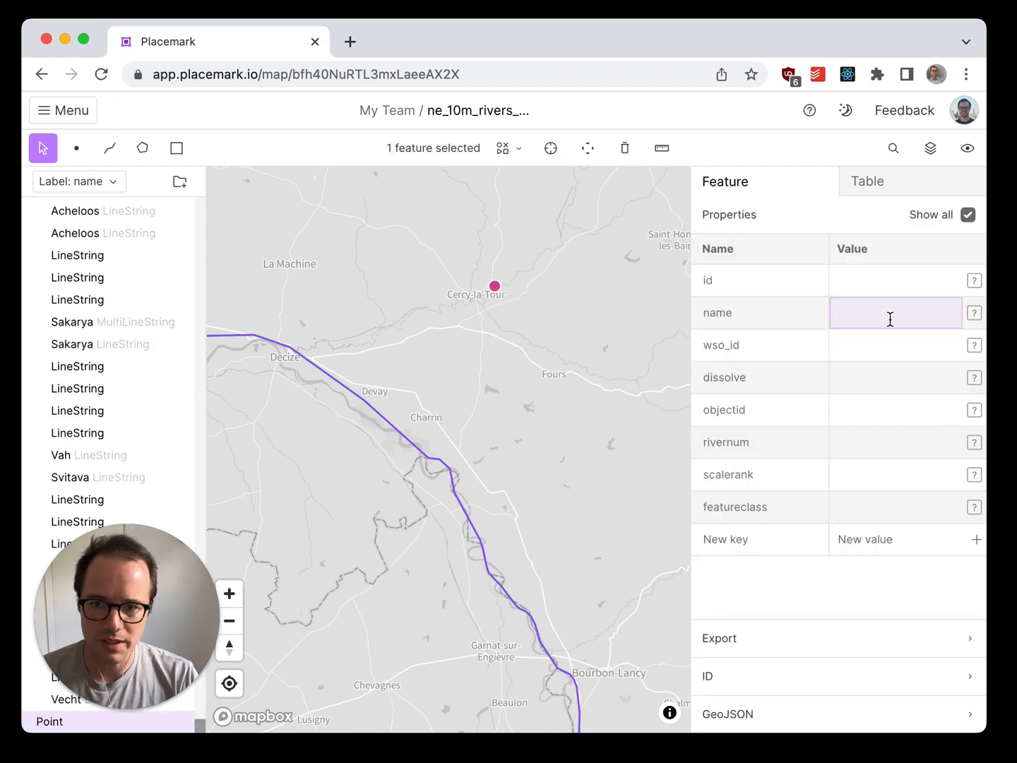
type("Fours")
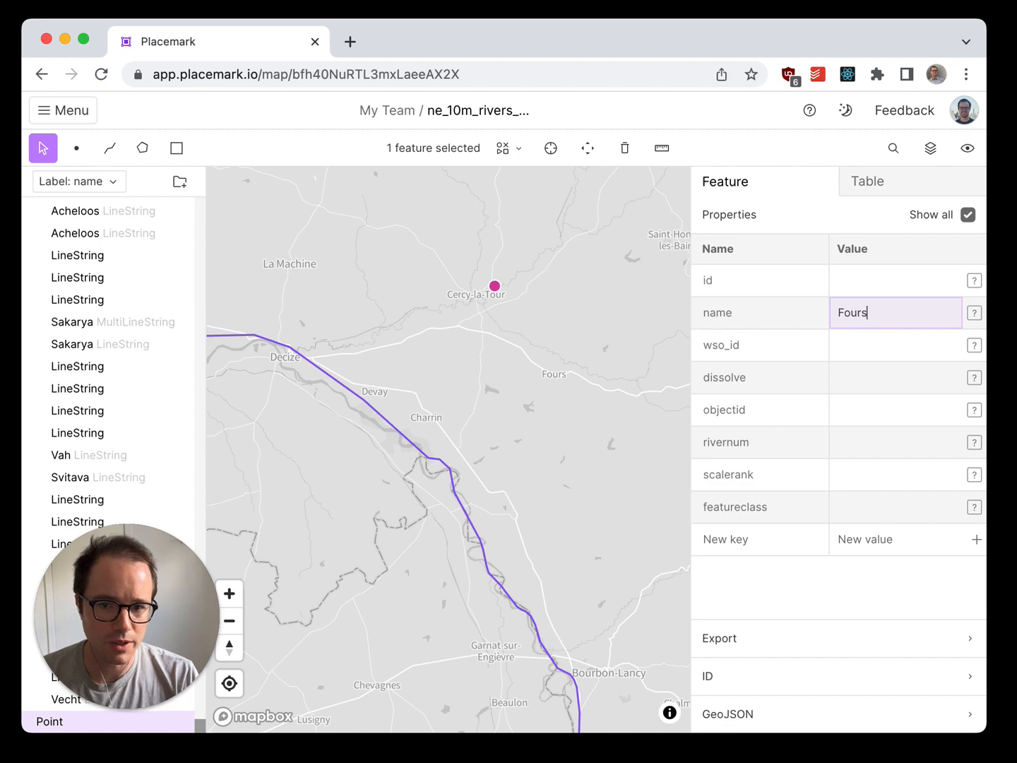
left_click_drag(491, 287, 548, 371)
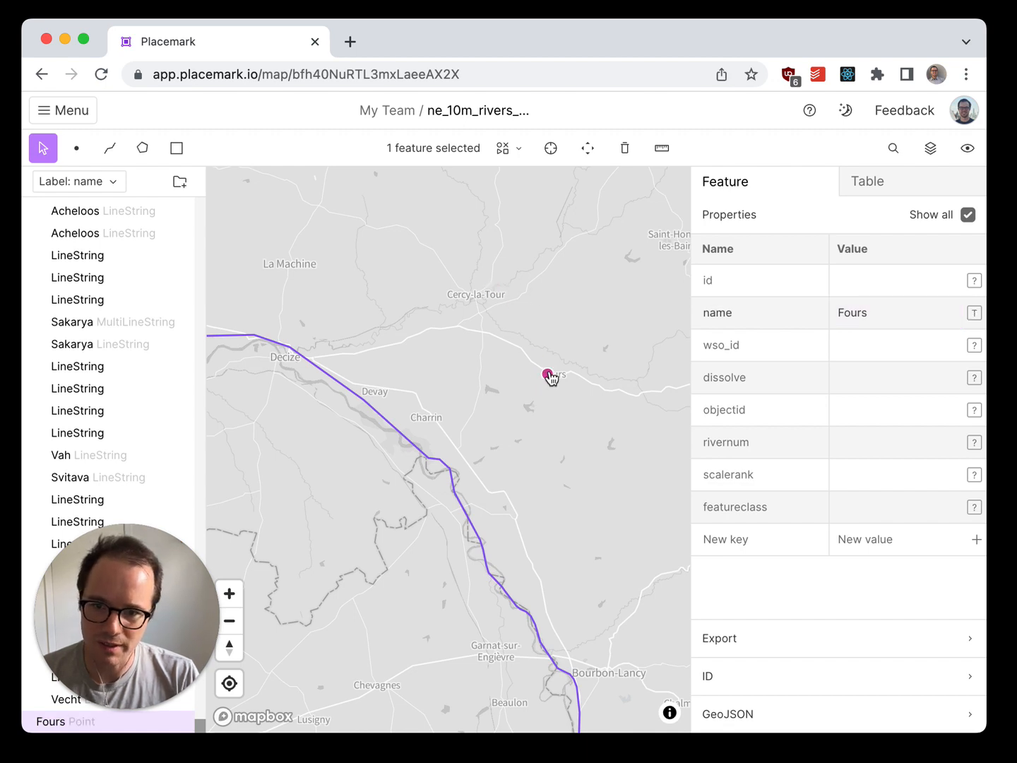
left_click(572, 423)
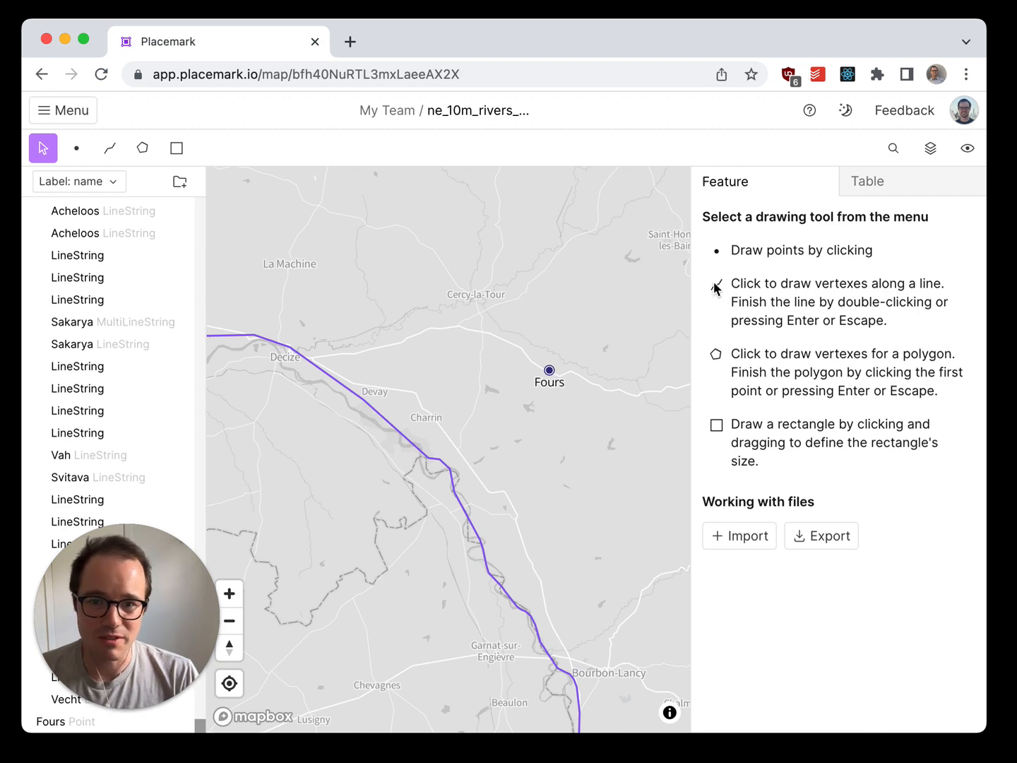
Step: Show the features as a table in a wider pane and narrow the table's name column
left_click(911, 188)
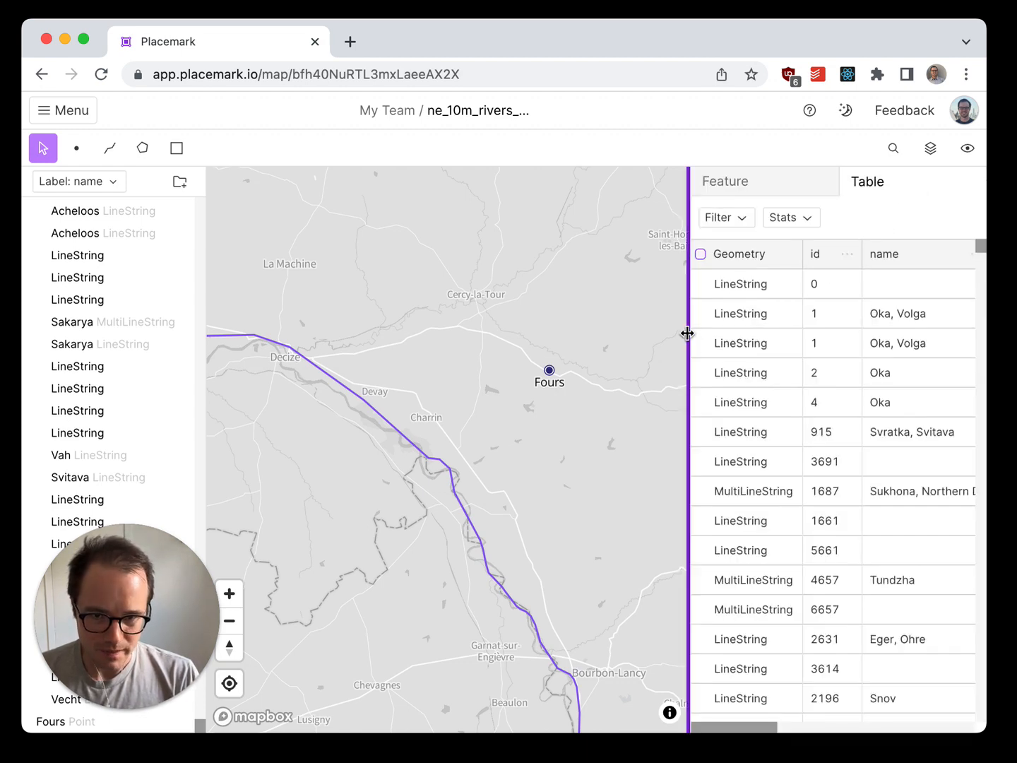
left_click_drag(688, 333, 424, 347)
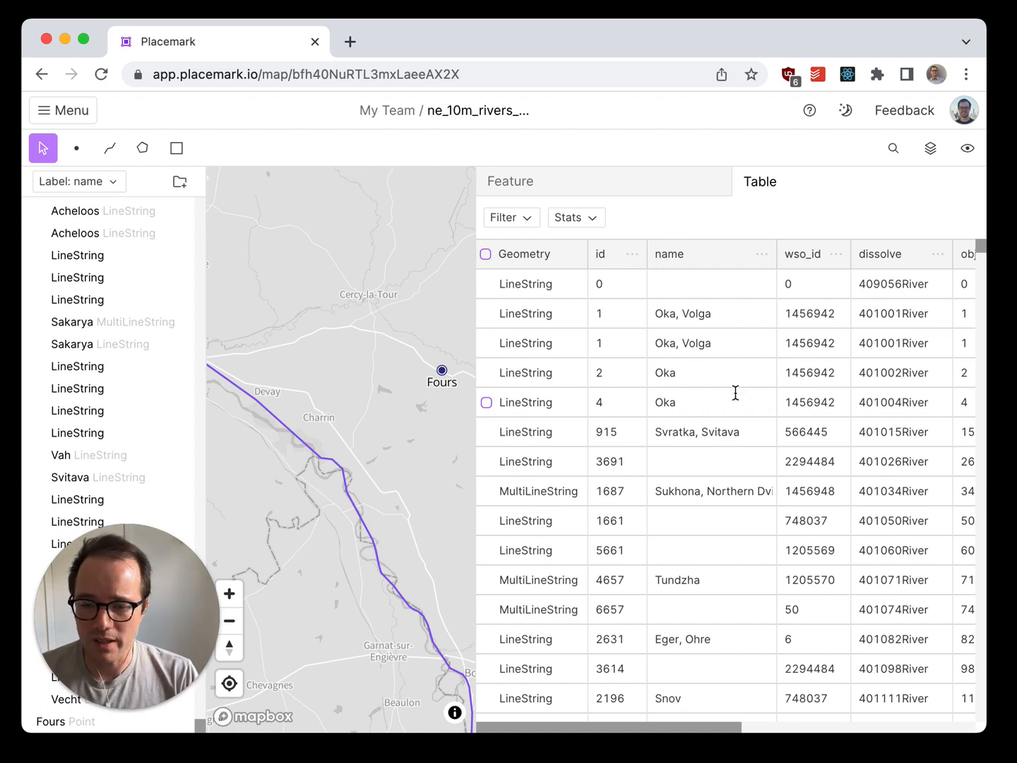
left_click_drag(777, 253, 750, 251)
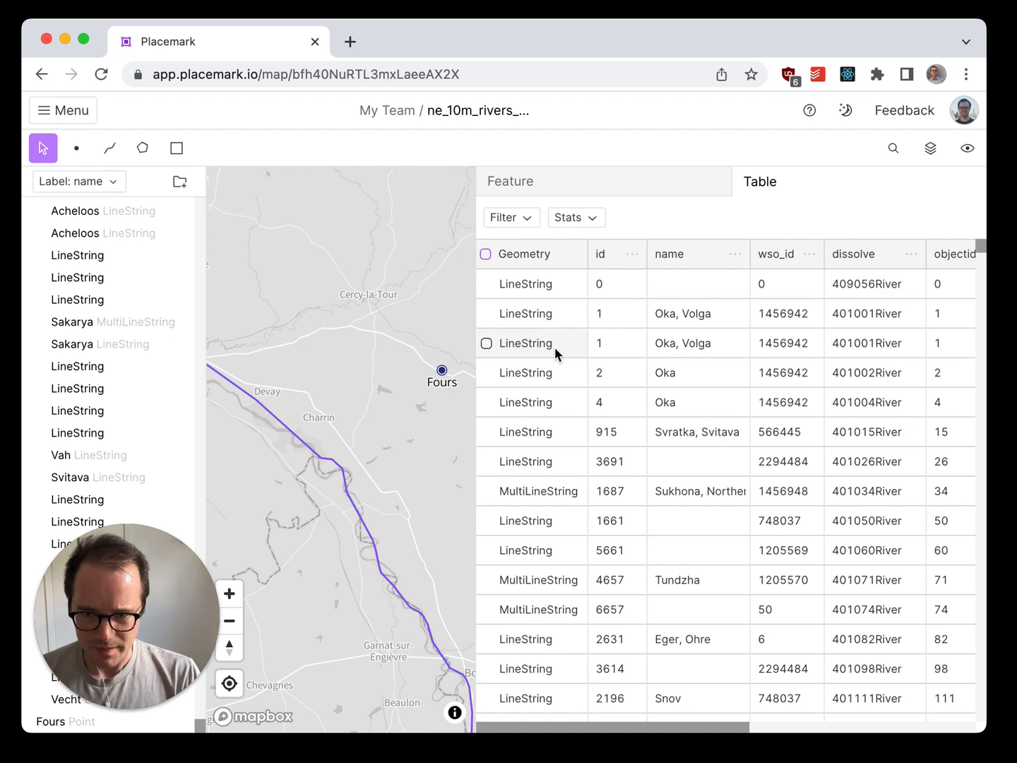
Step: Select the second Oka, Volga row and the rows with ids 4, 3691, 1687, 1661 and 5661 in the table
left_click(527, 346)
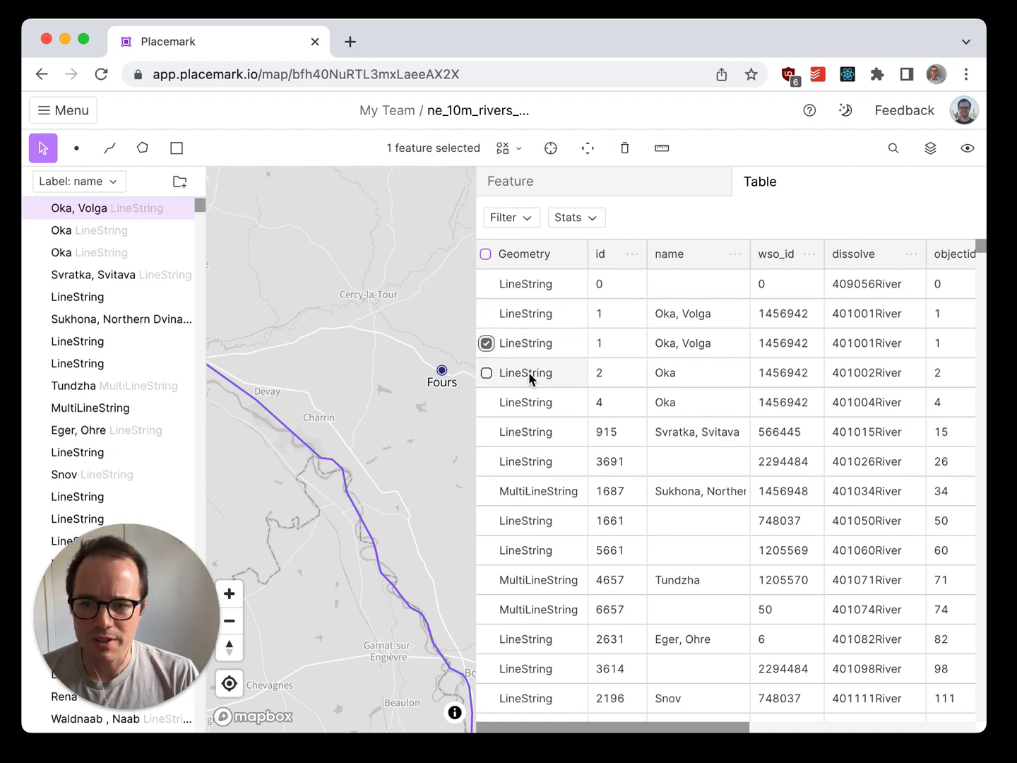
left_click(525, 409, "shift")
left_click(526, 463, "shift")
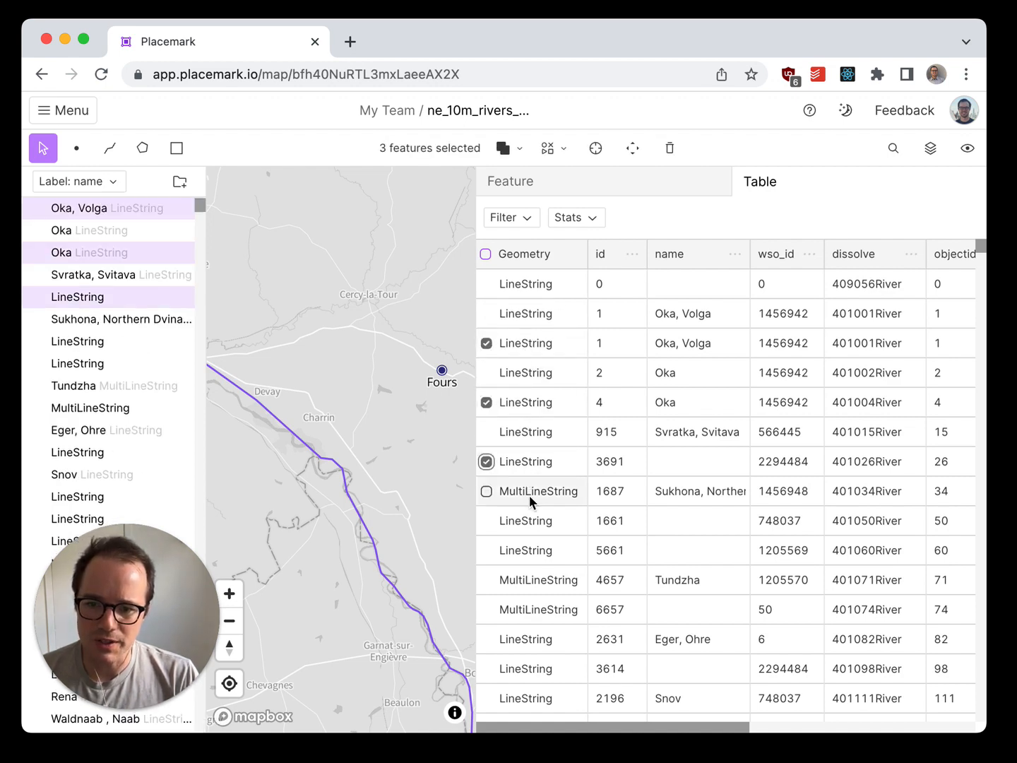
left_click(529, 494, "shift")
left_click(534, 525, "shift")
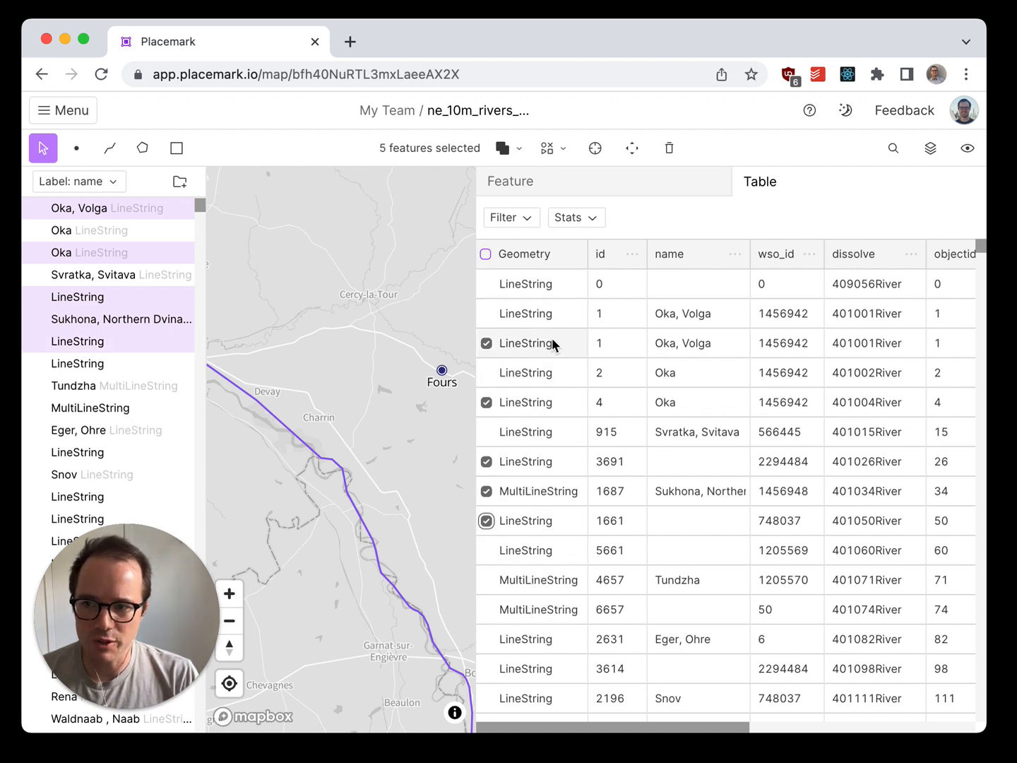
left_click(526, 549, "shift")
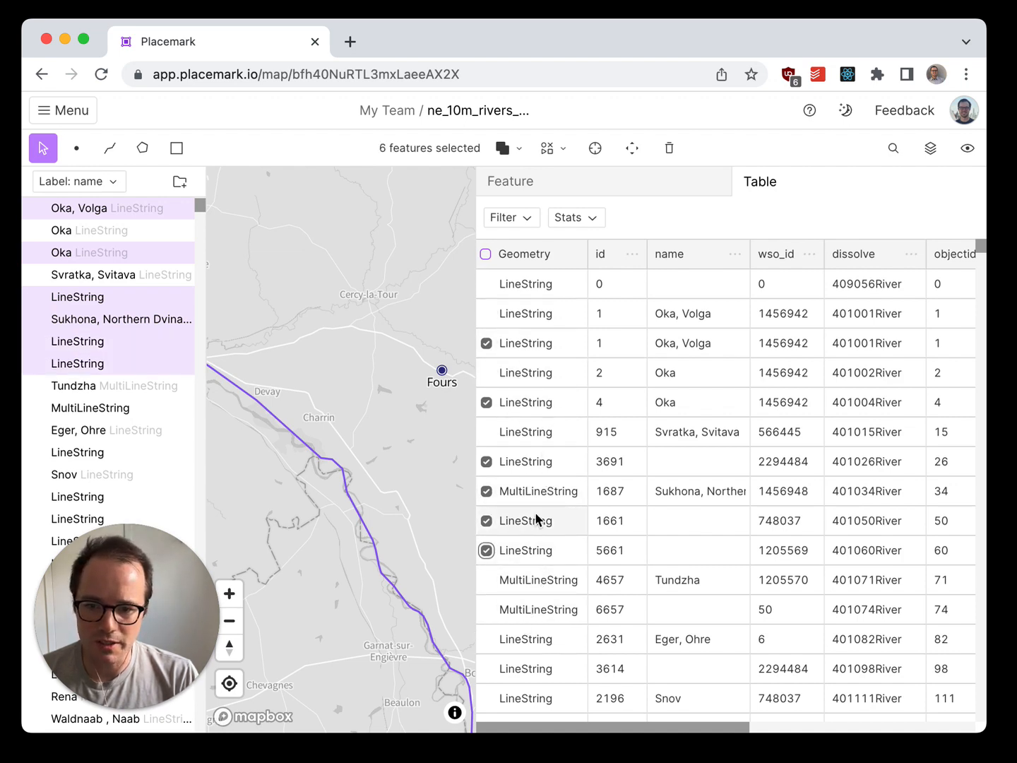
Step: Deselect all six selected table rows one by one
left_click(533, 520, "shift")
left_click(527, 550, "shift")
left_click(525, 493, "shift")
left_click(530, 461, "shift")
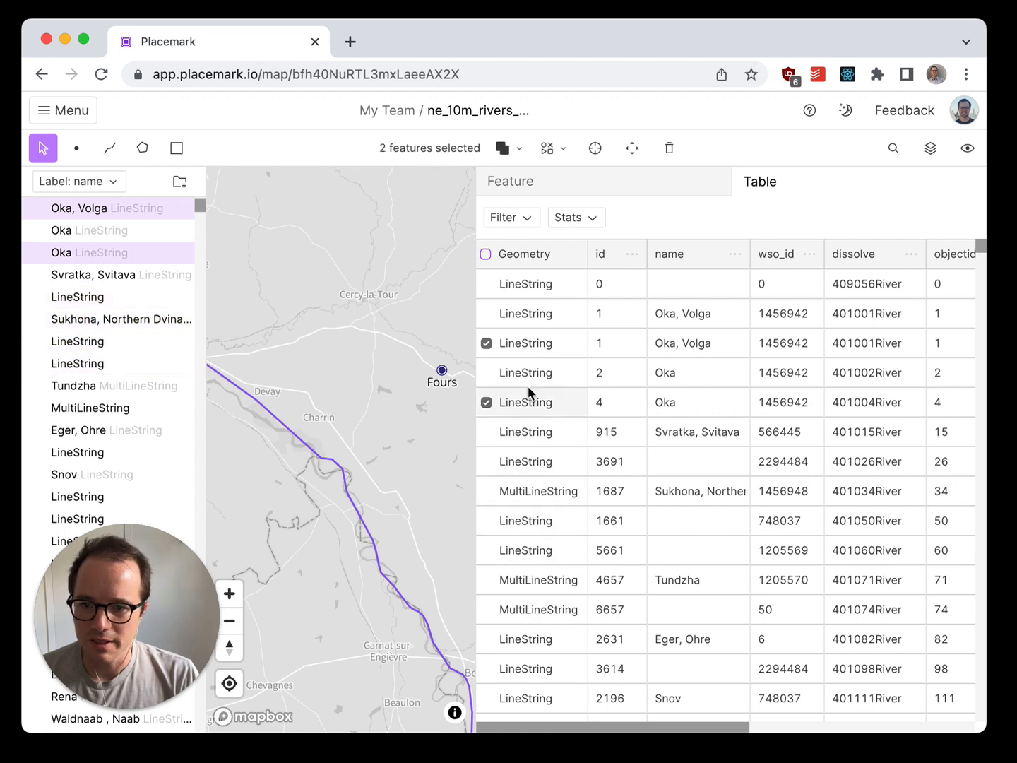
left_click(529, 403, "shift")
left_click(527, 343, "shift")
Step: Select the range of rows from id 0 through id 1687, and remove row 1687 from the selection
left_click(529, 277)
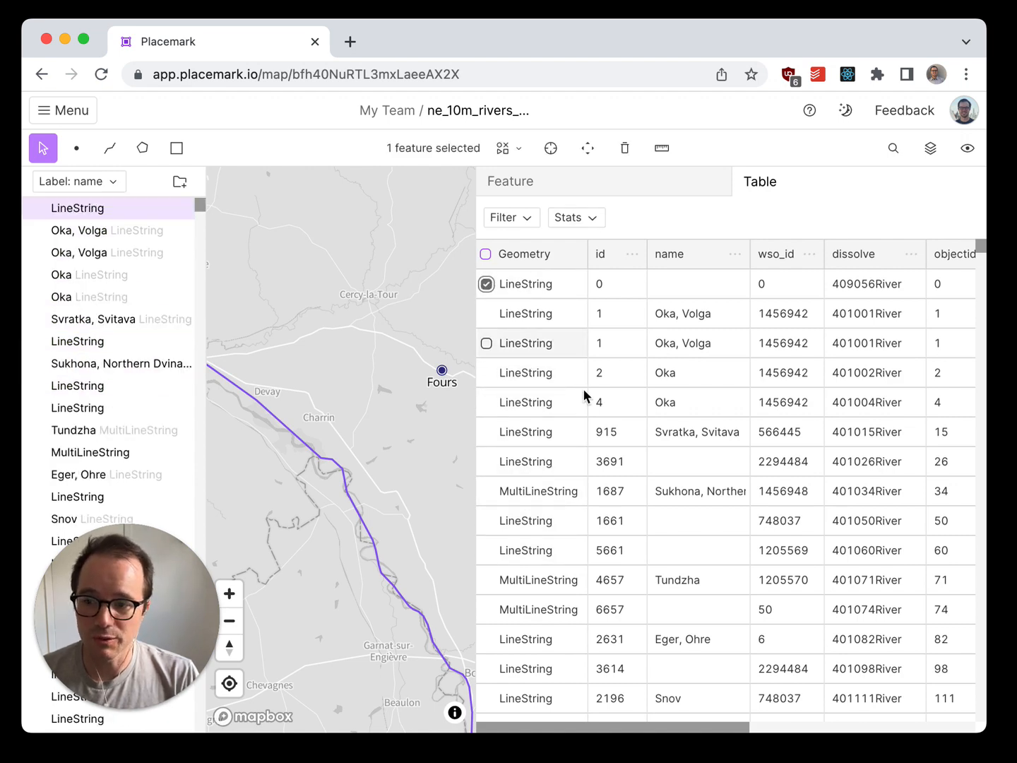
left_click(548, 489, "shift")
left_click(486, 491, "shift")
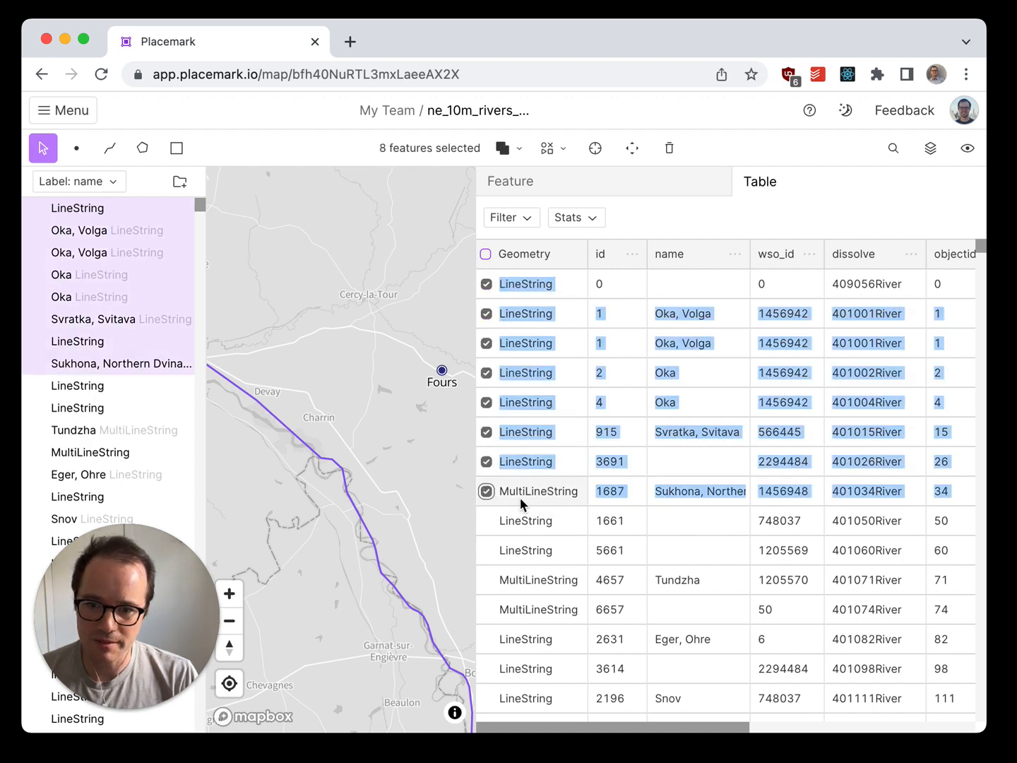
left_click(521, 494, "shift")
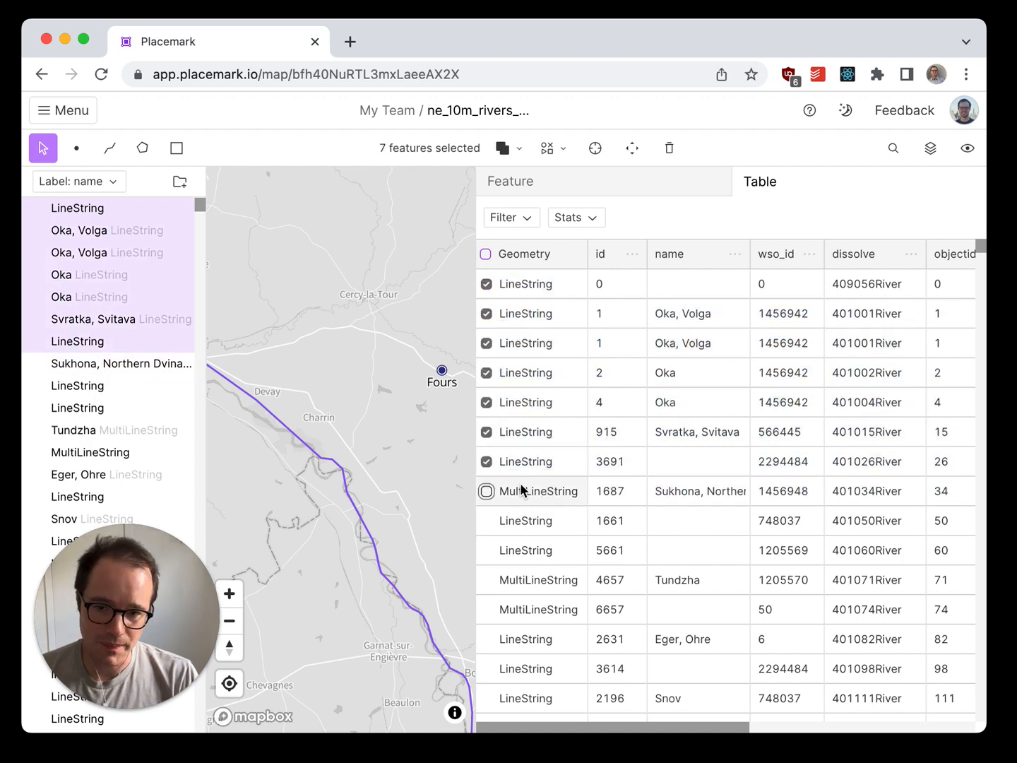
Step: Select every feature in the table at once and clear the whole selection
left_click(487, 254)
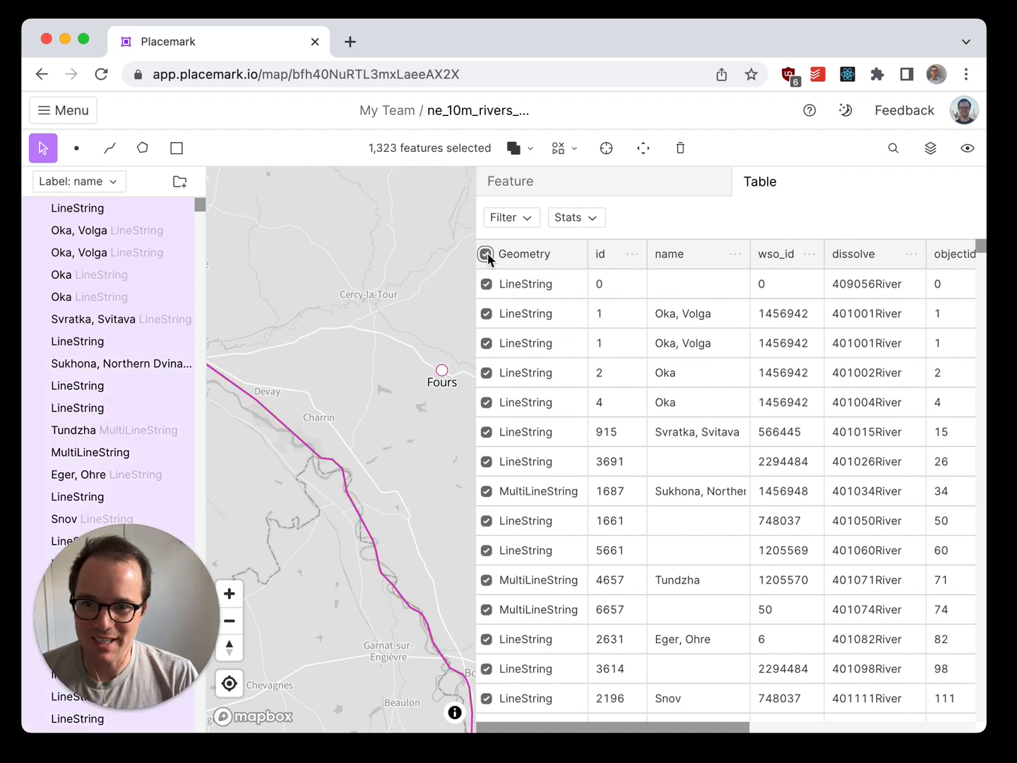
left_click(487, 254)
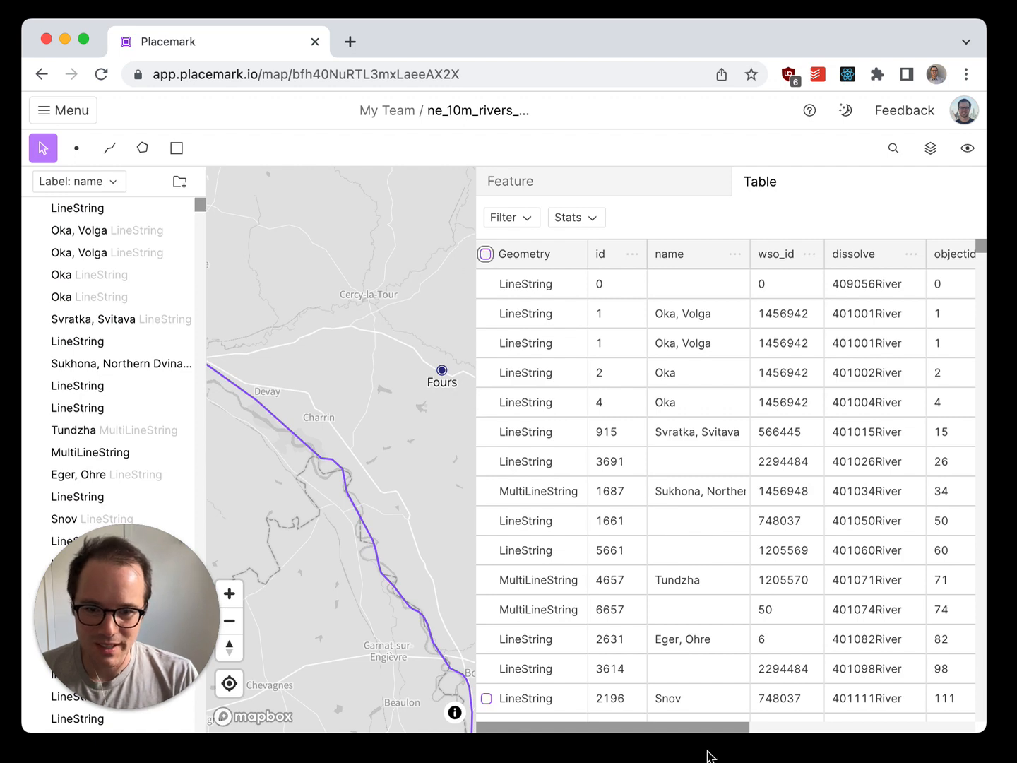
Step: Add a column named "my new column" after featureclass in the table
left_click_drag(678, 731, 934, 720)
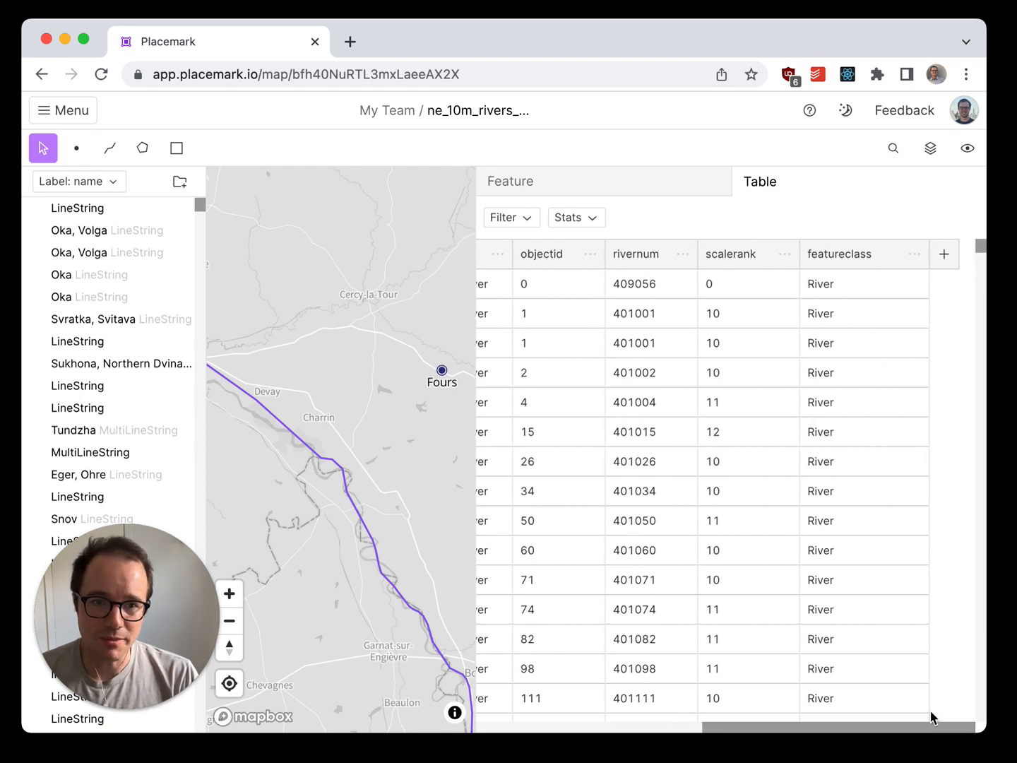
left_click(958, 260)
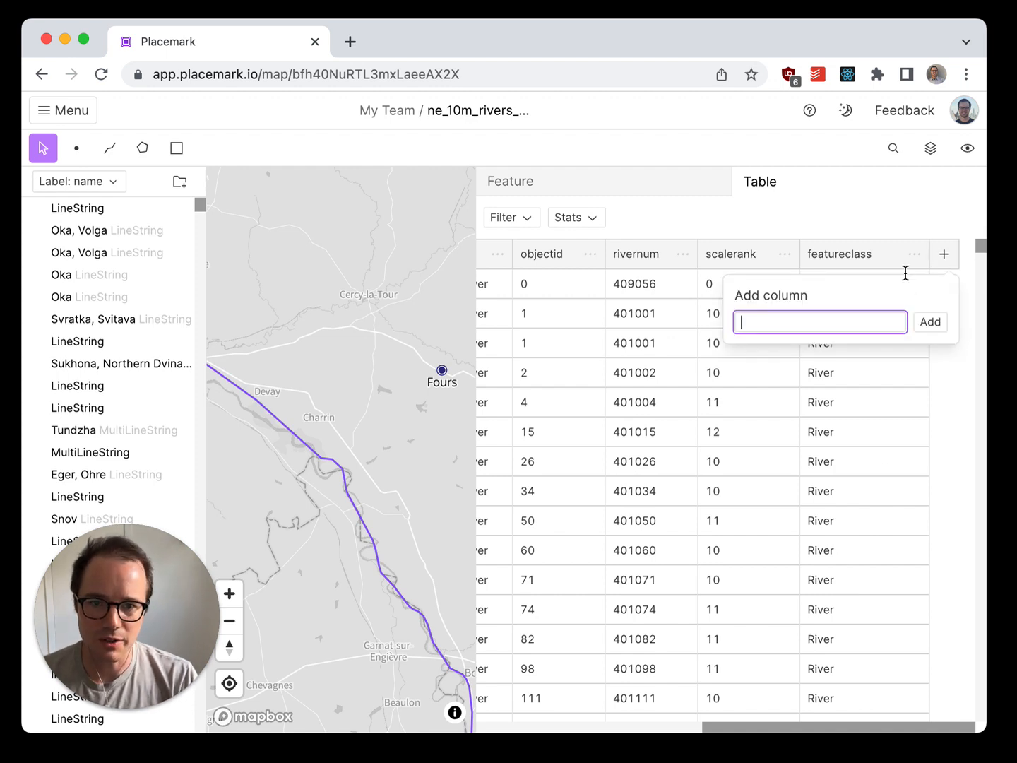
type("my new column")
key("Return")
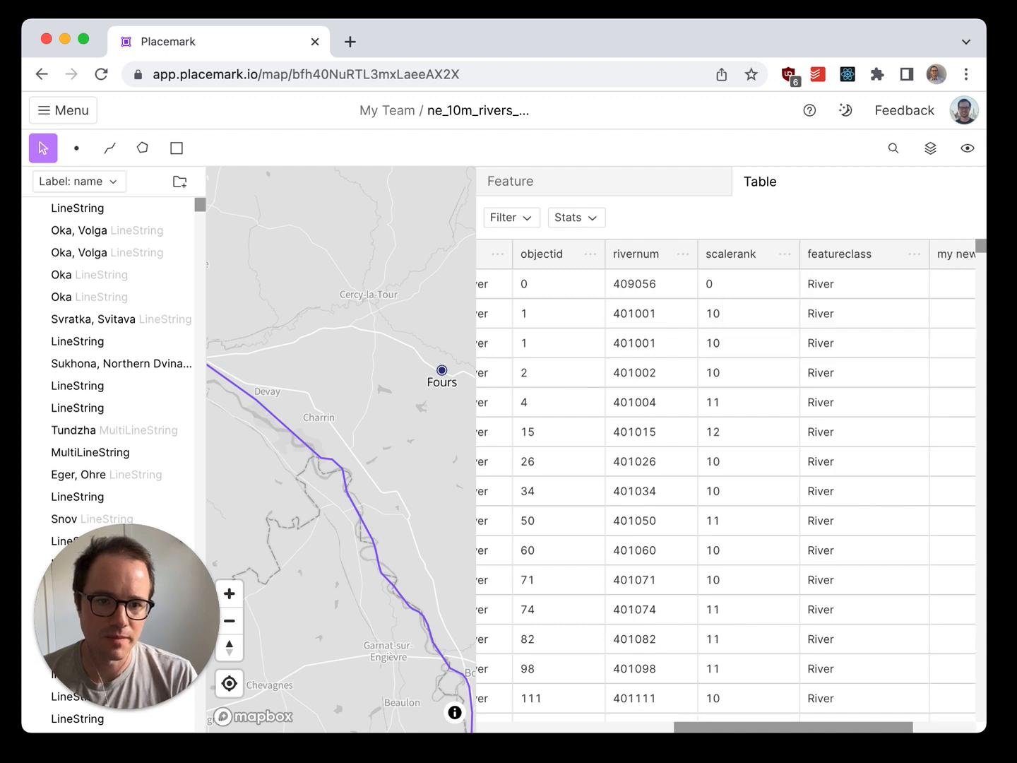
Step: Enter "this is my new value" in the new column of the table's first row
left_click_drag(807, 732, 868, 734)
left_click(896, 287)
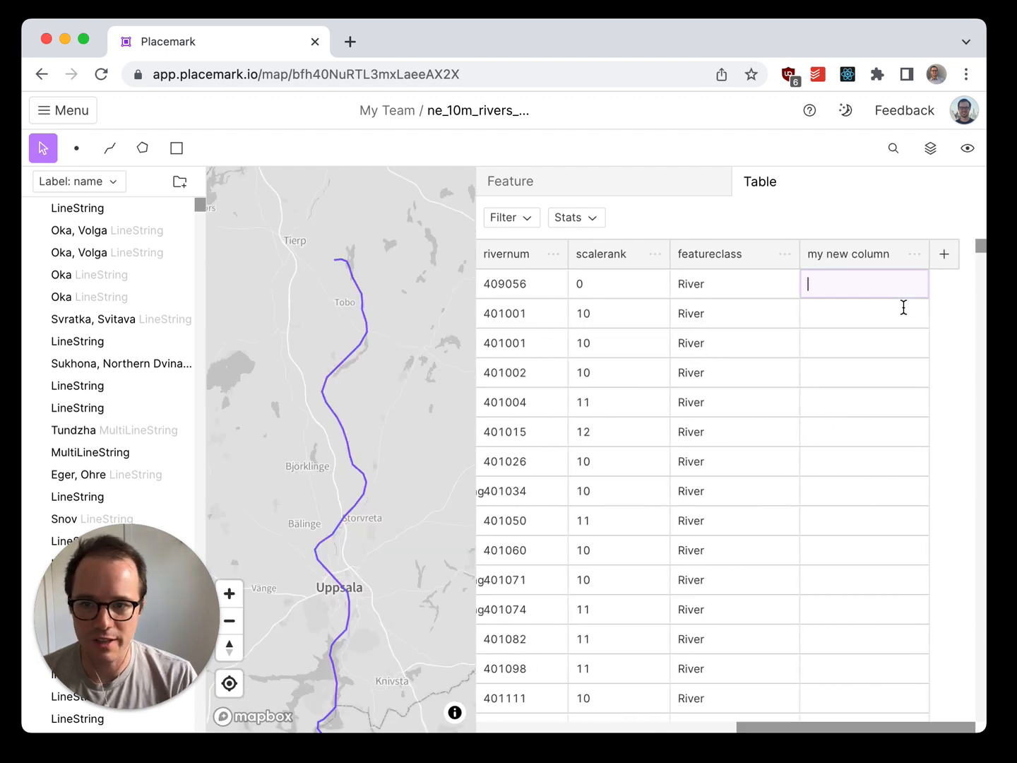
type("this is my ")
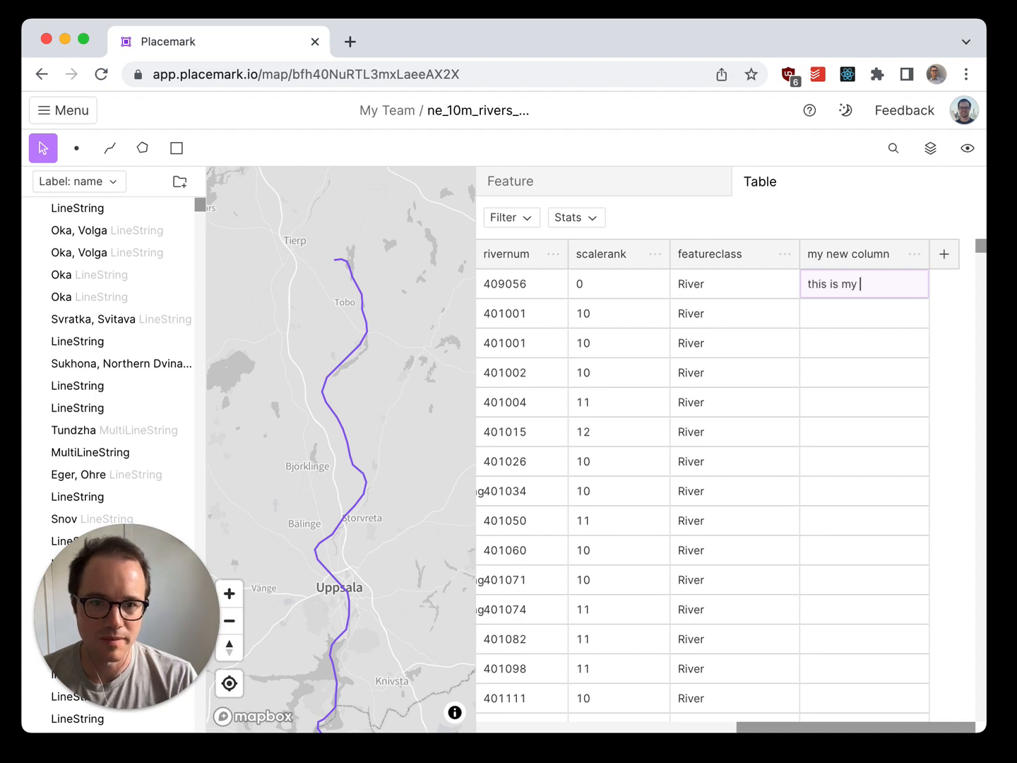
type("new value")
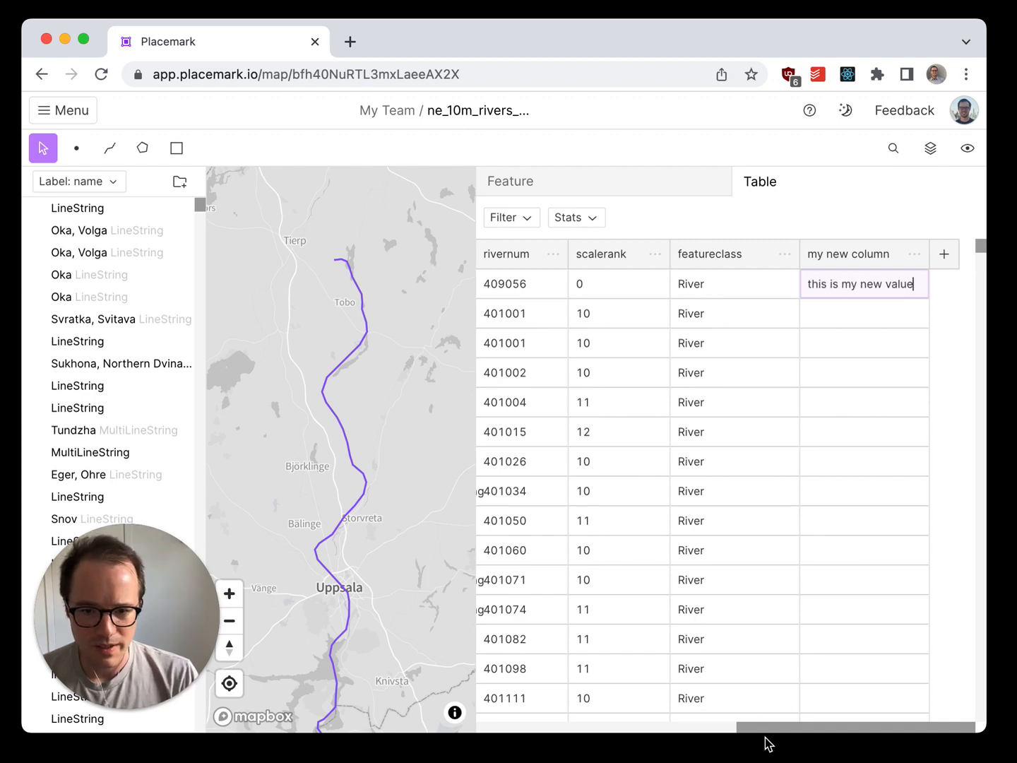
Step: View several rivers on the map from their name cells in the table, including Tundzha, Eger, Ohre and Sukhona
left_click_drag(775, 735, 450, 721)
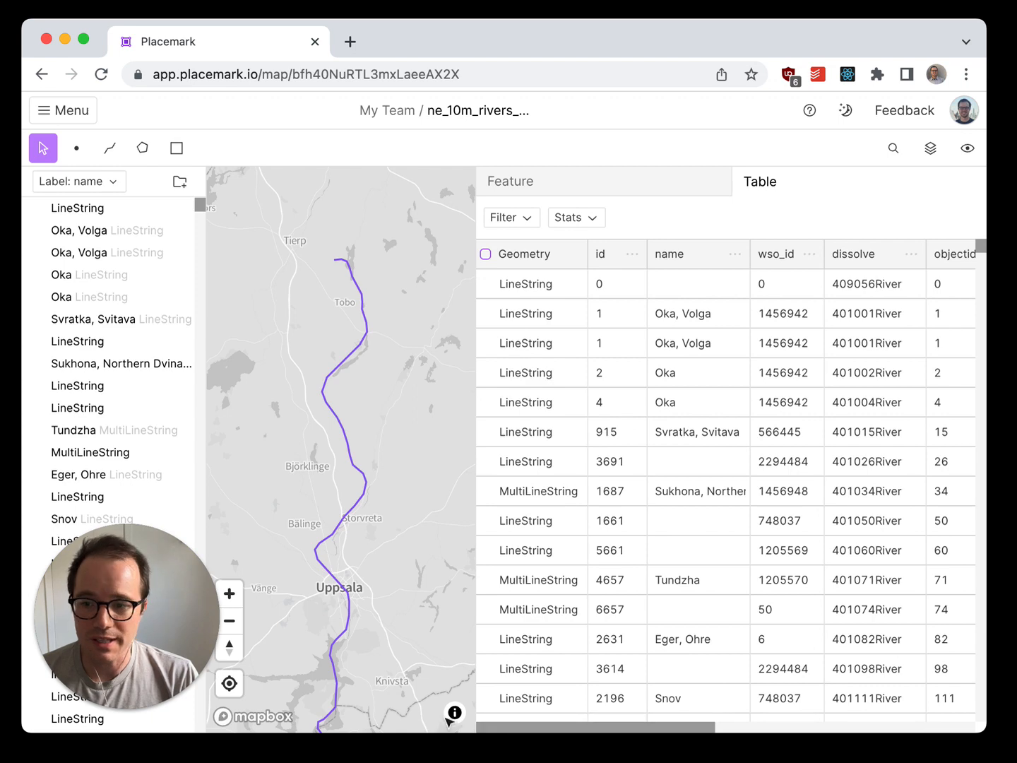
left_click(668, 471)
left_click(703, 523)
left_click(724, 579)
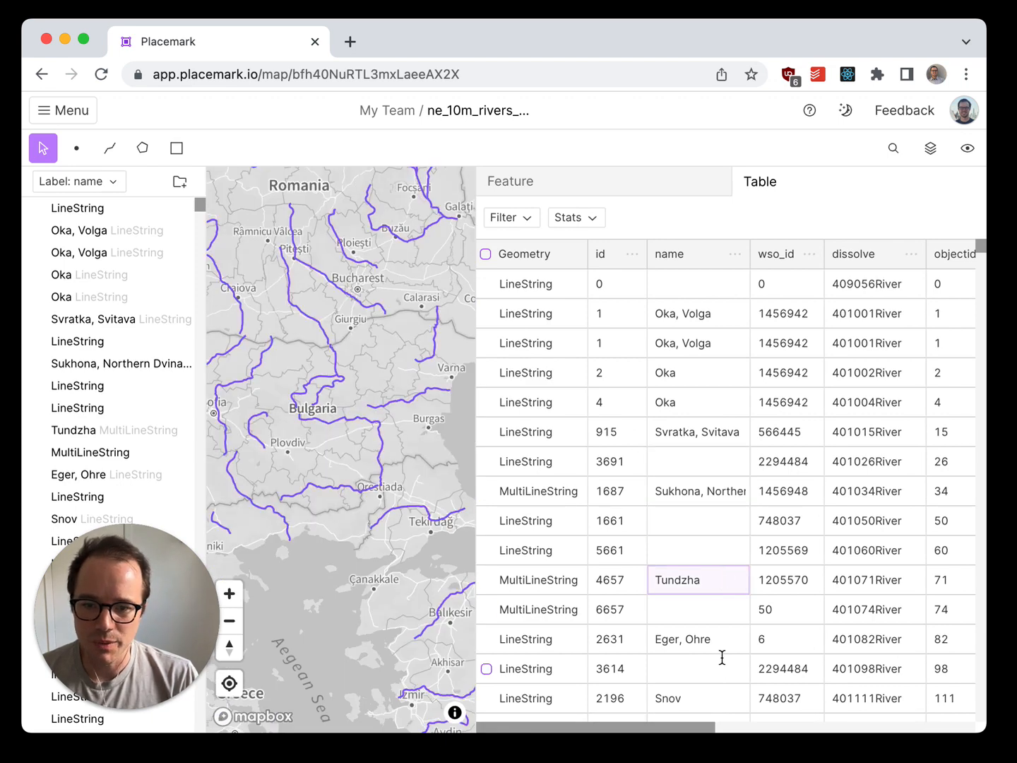
left_click(720, 652)
left_click(716, 493)
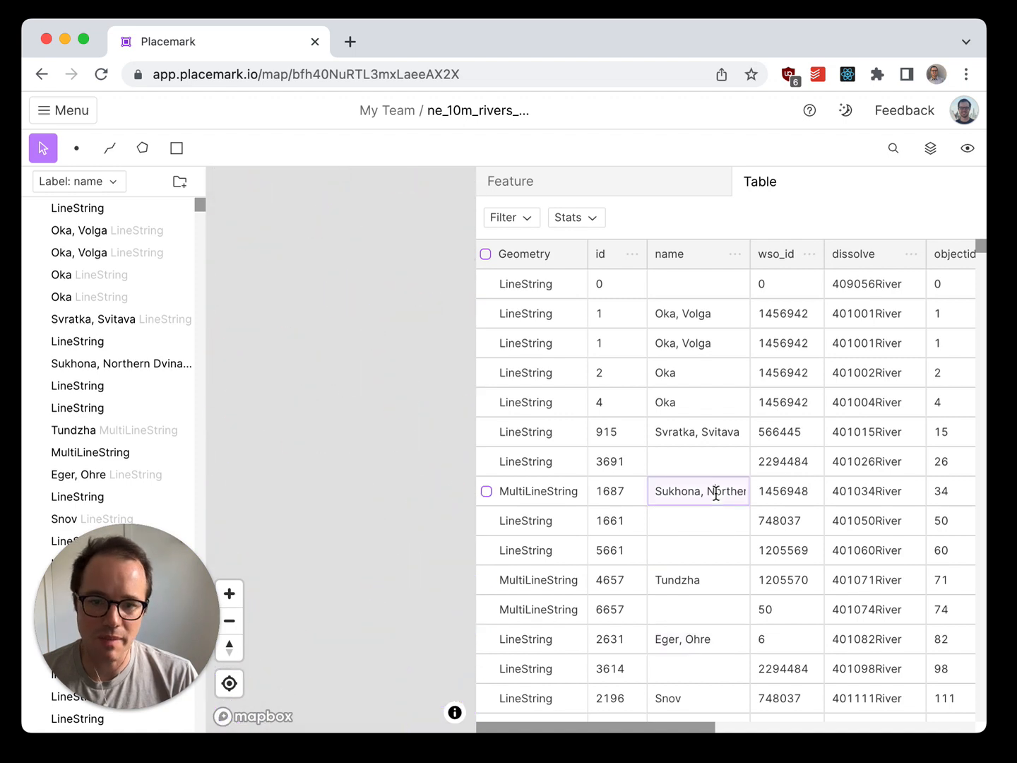